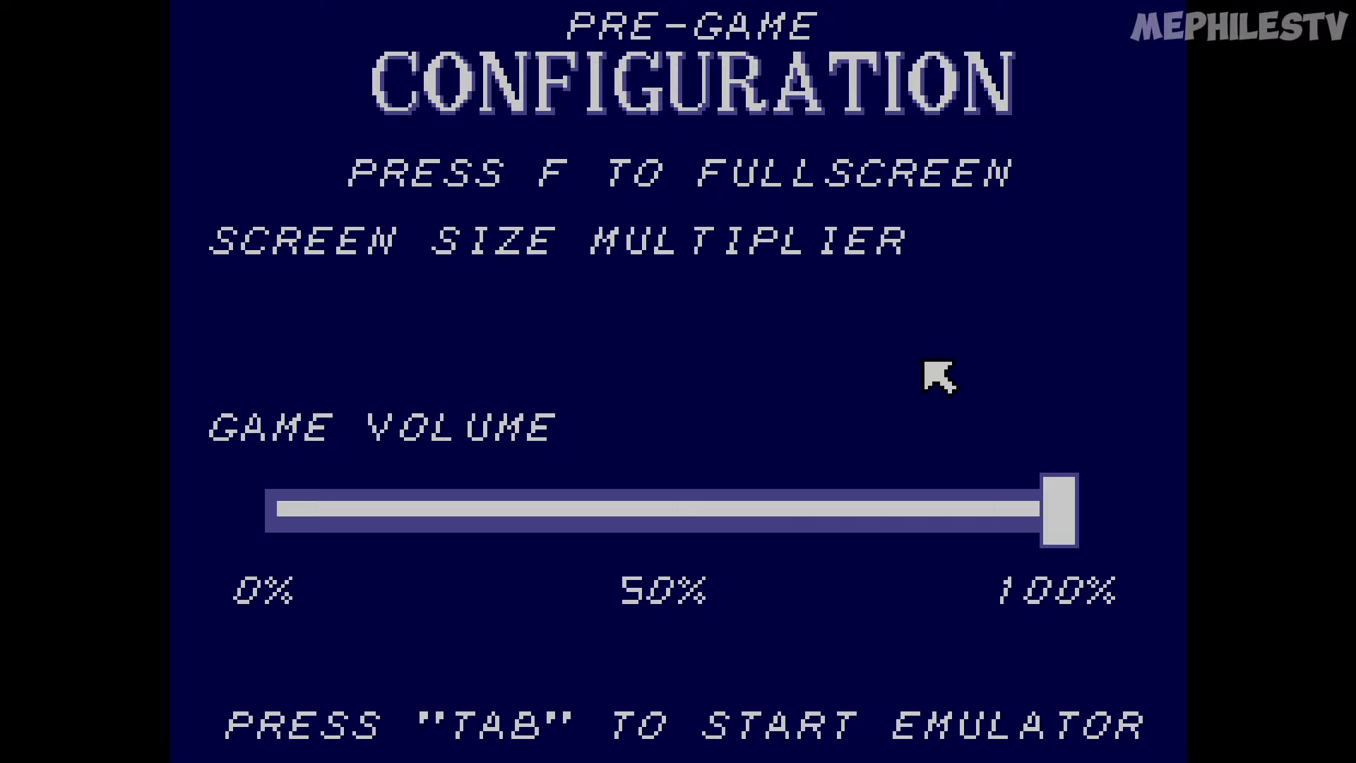
key(Tab)
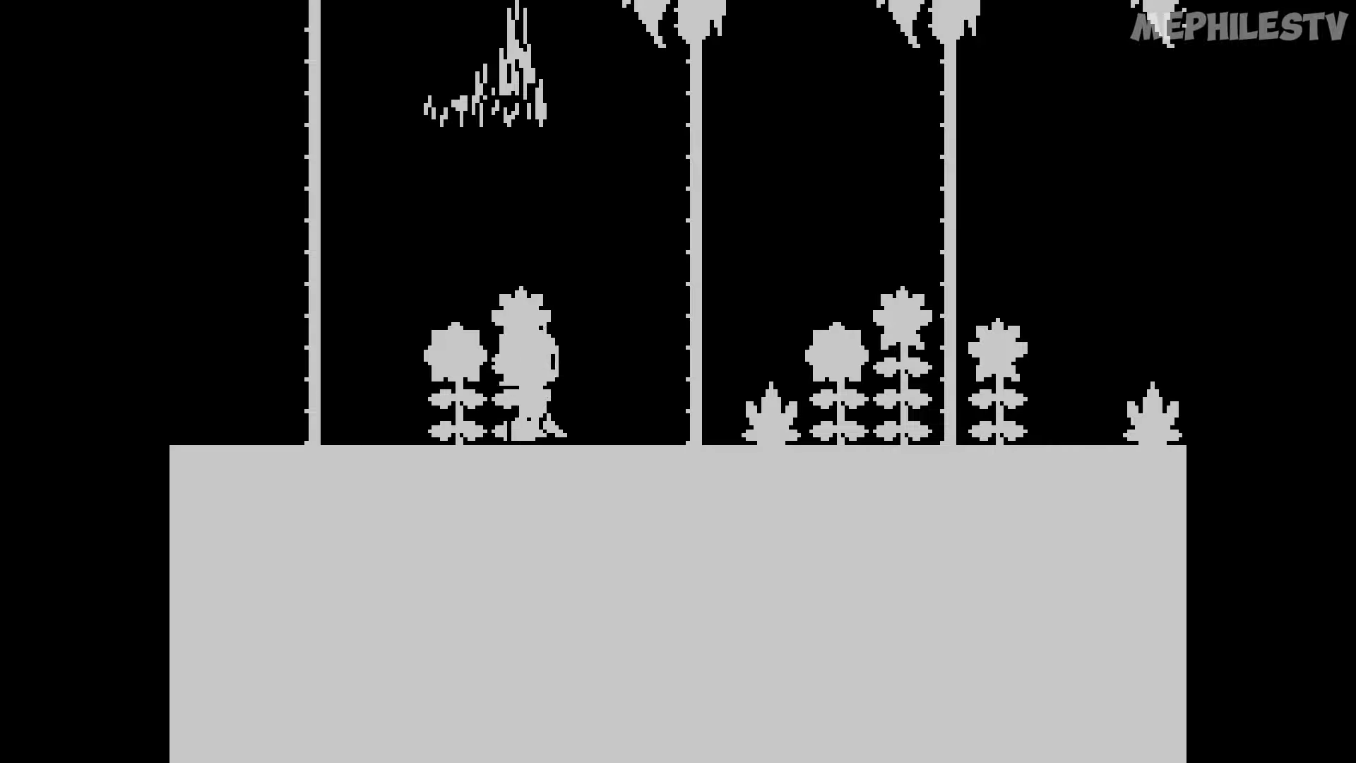
key(space)
key(Right)
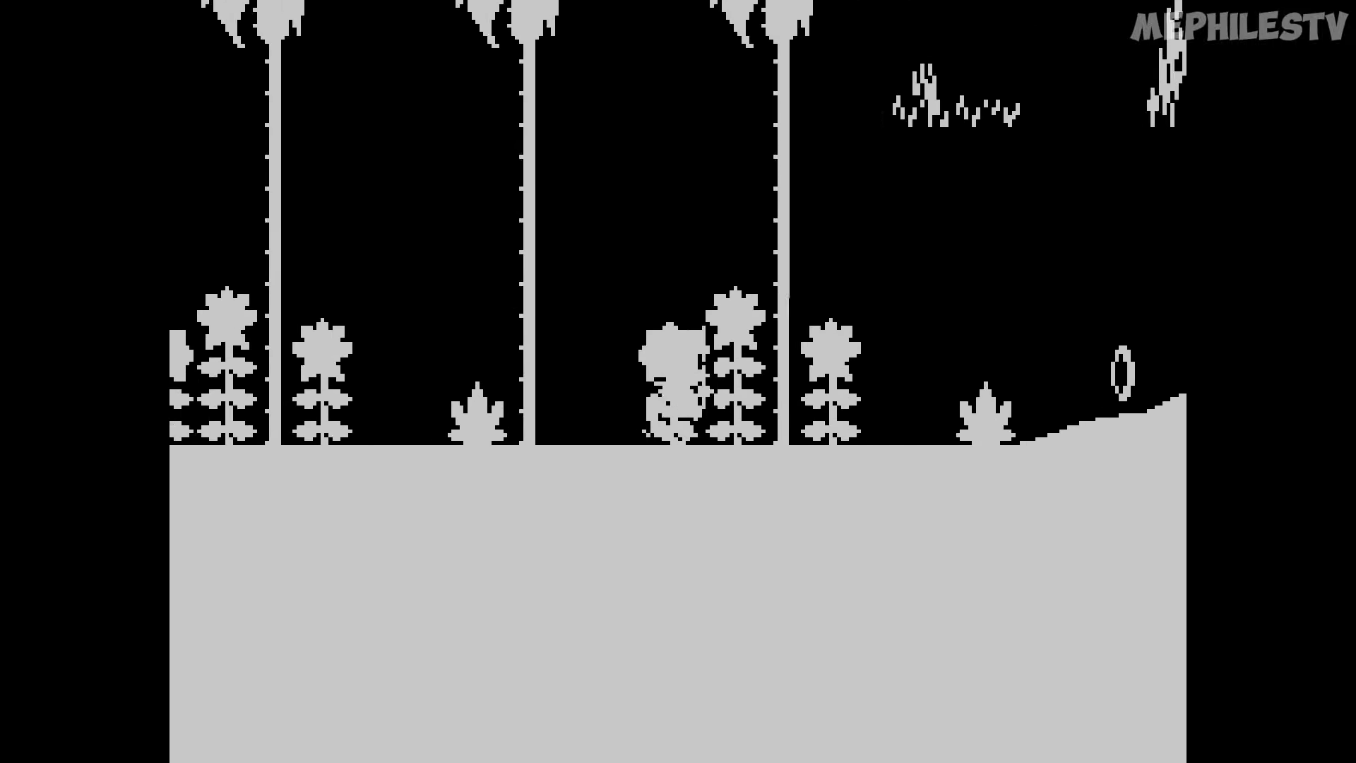
key(Right)
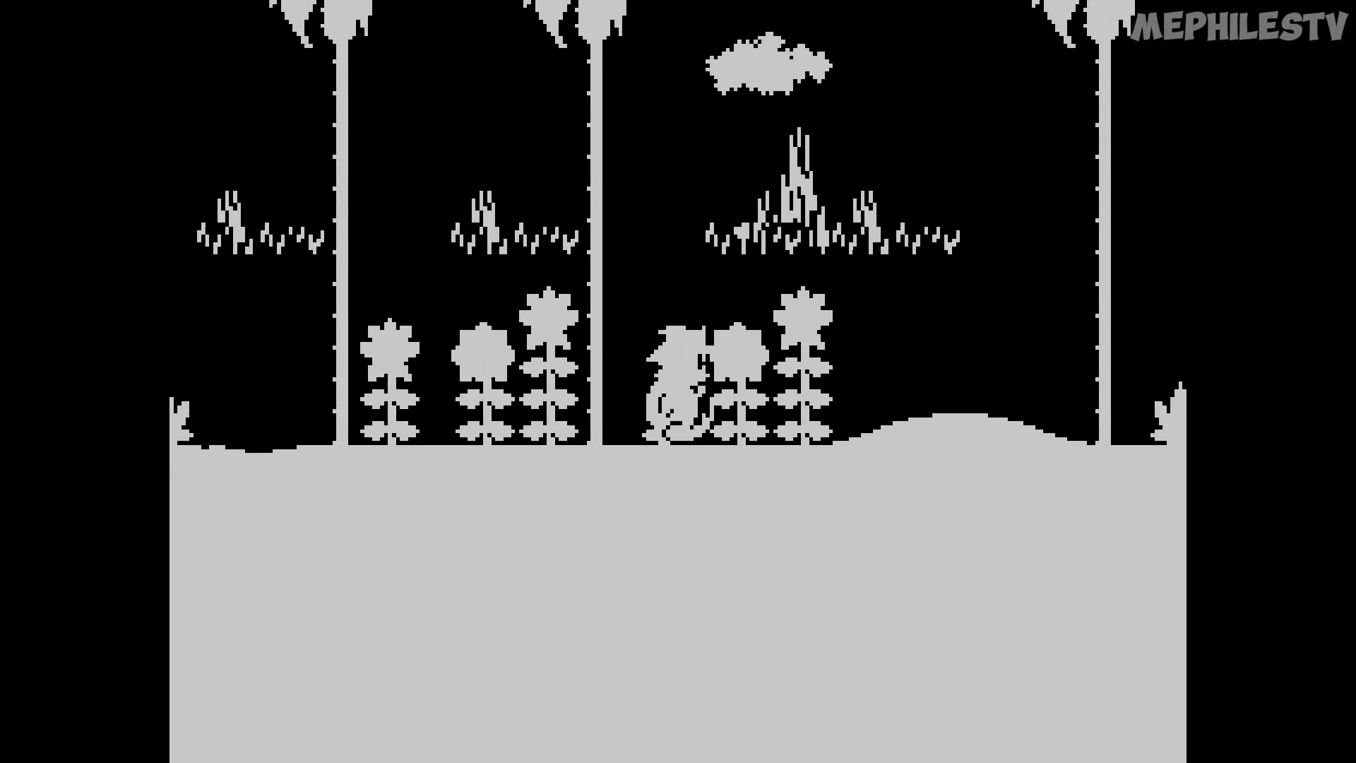